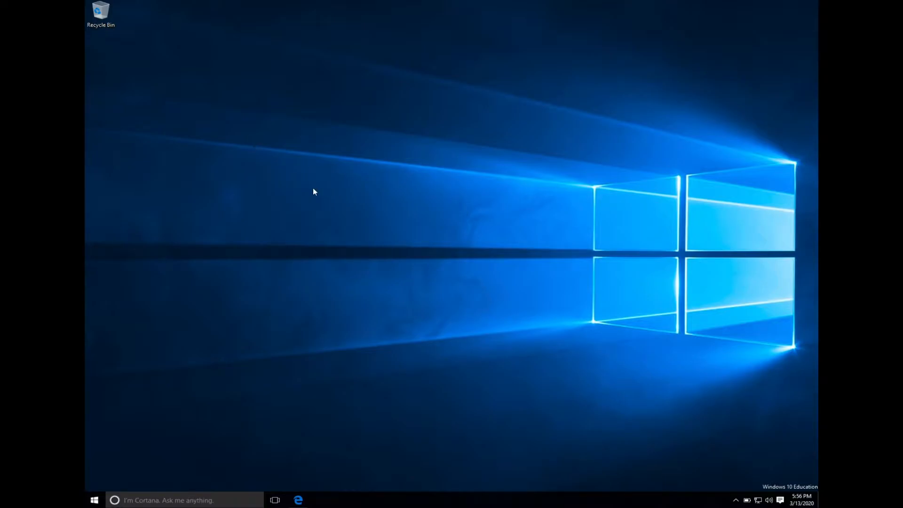
- Open Microsoft Edge and run a web search for 'active presenter'
{"action": "left_click", "coordinate": [298, 499]}
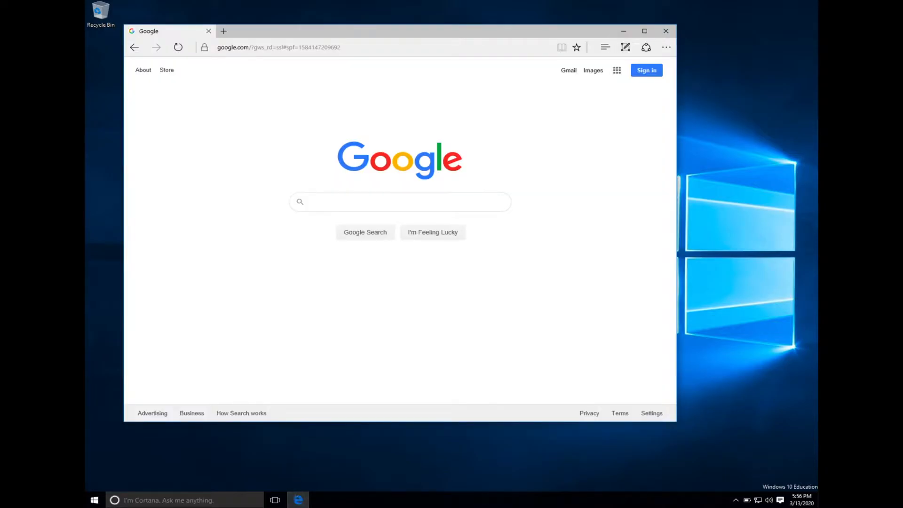
{"action": "left_click", "coordinate": [324, 48]}
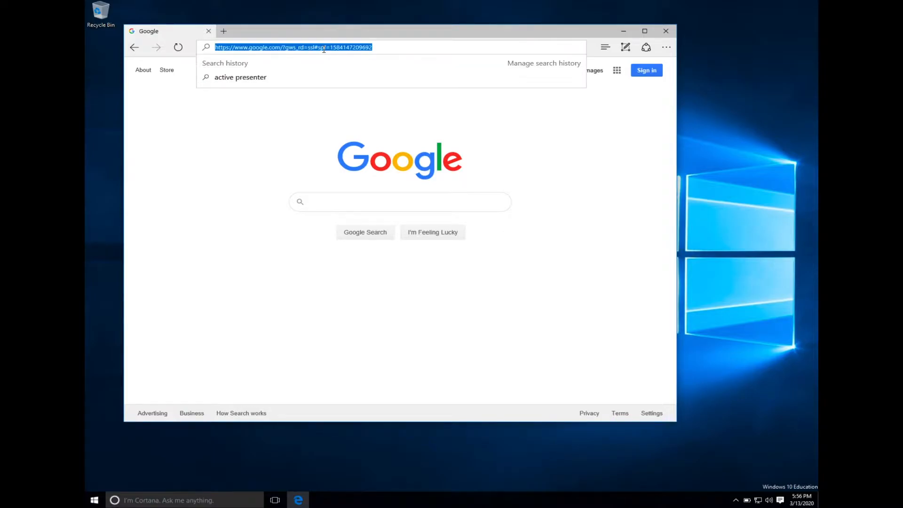
{"action": "type", "text": "ac"}
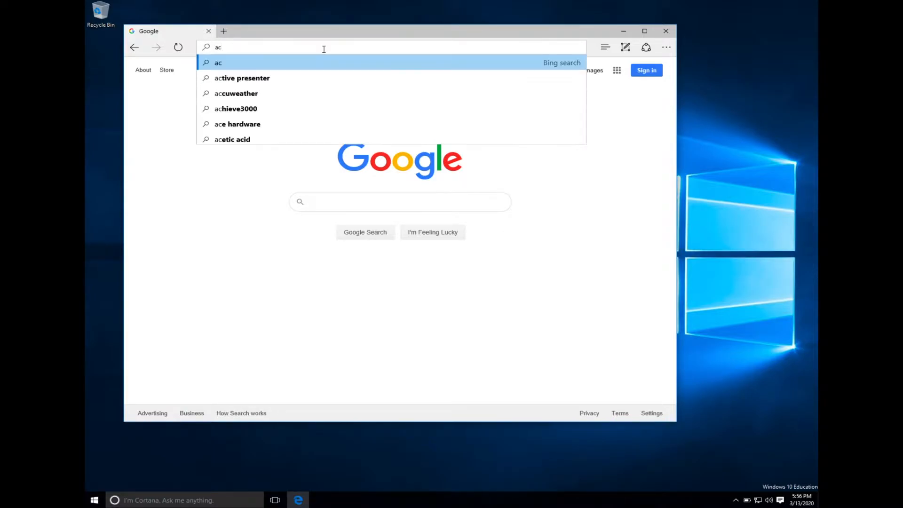
{"action": "type", "text": "tive presenter"}
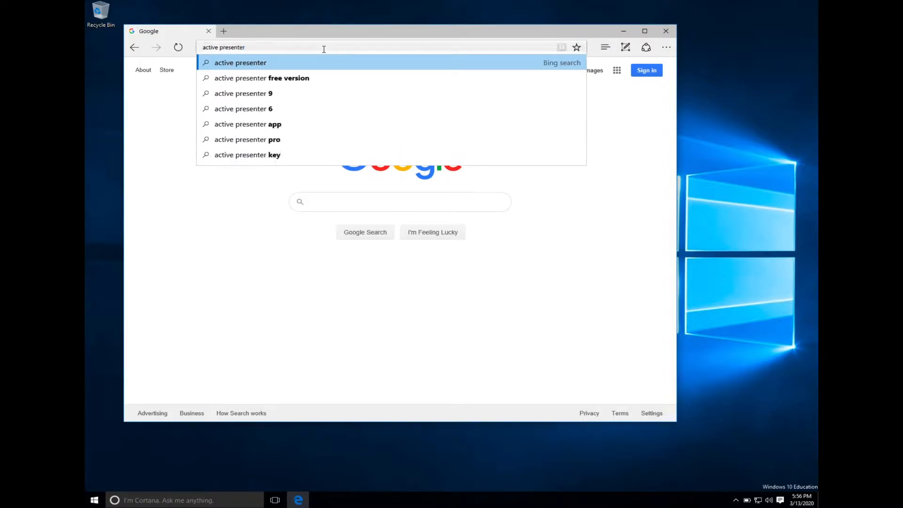
{"action": "key", "text": "Return"}
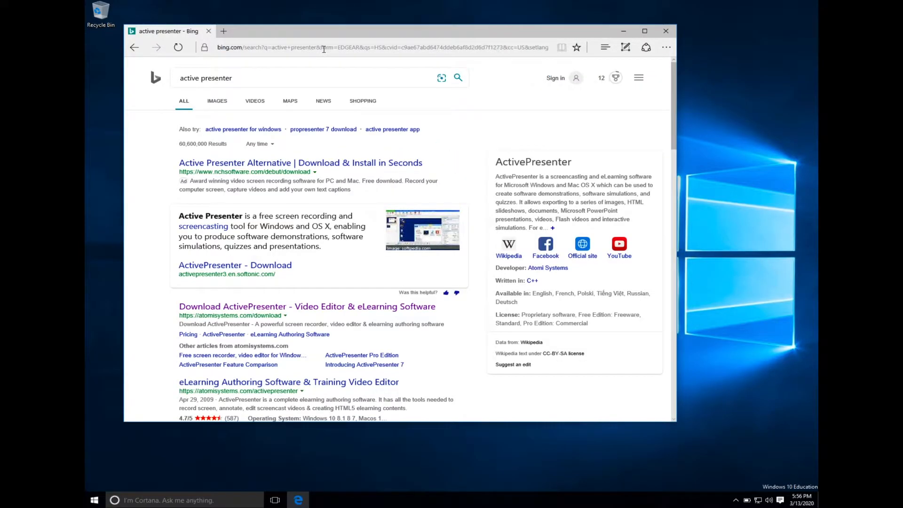
- Download ActivePresenter_v8.0.2_setup.exe from atomisystems.com and run it
{"action": "left_click", "coordinate": [318, 308]}
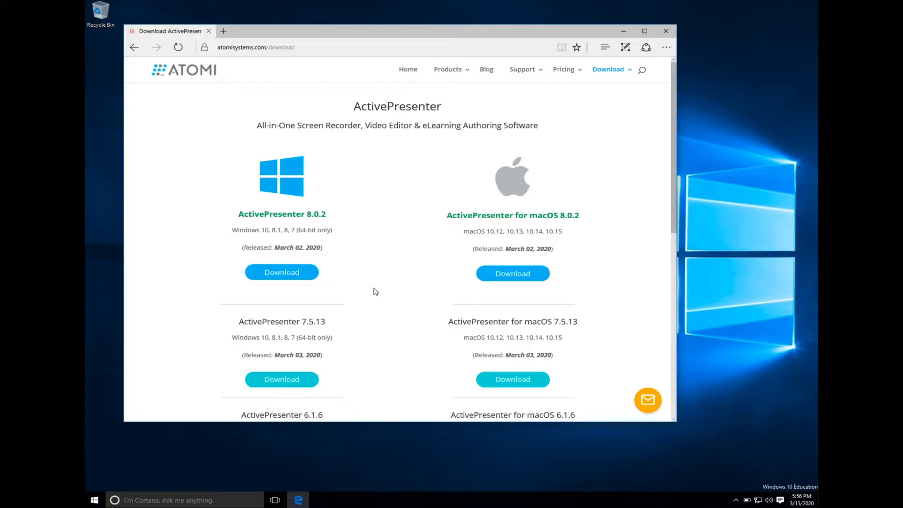
{"action": "left_click", "coordinate": [292, 273]}
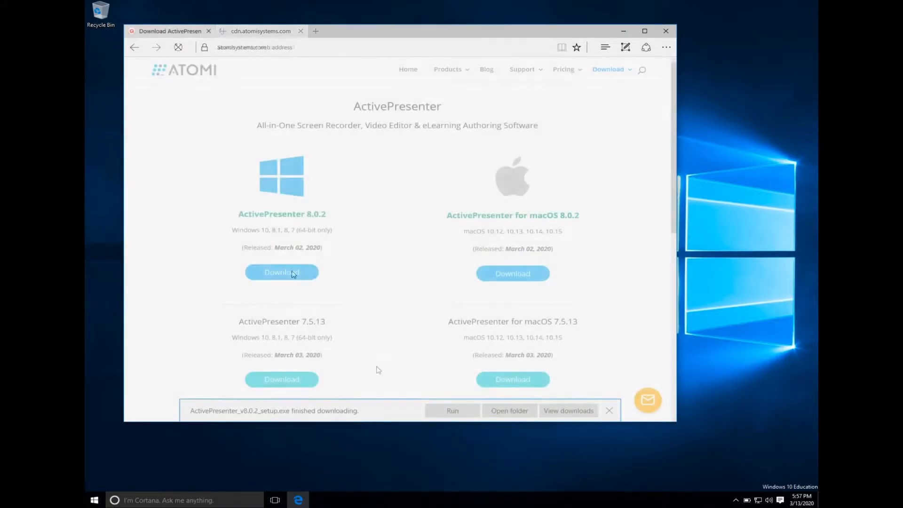
{"action": "left_click", "coordinate": [447, 411]}
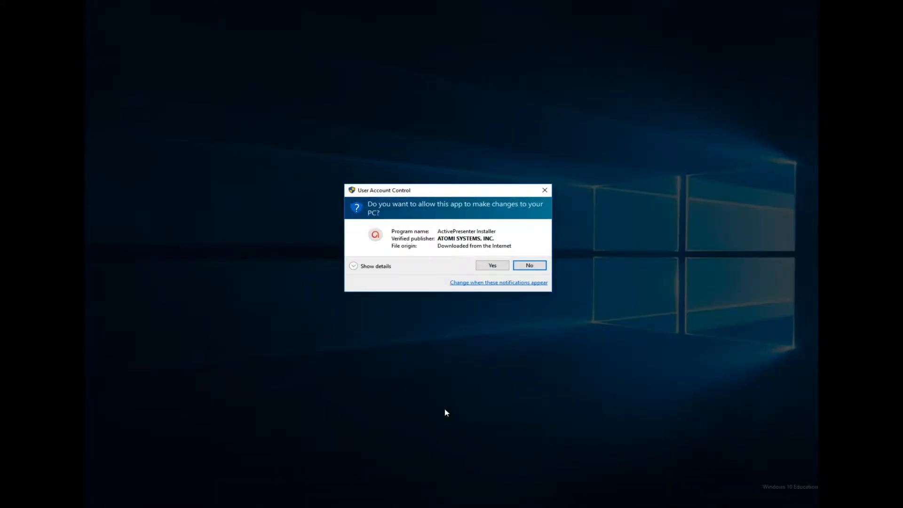
- Install ActivePresenter to the default folder after accepting the licence, then close Edge
{"action": "left_click", "coordinate": [494, 267]}
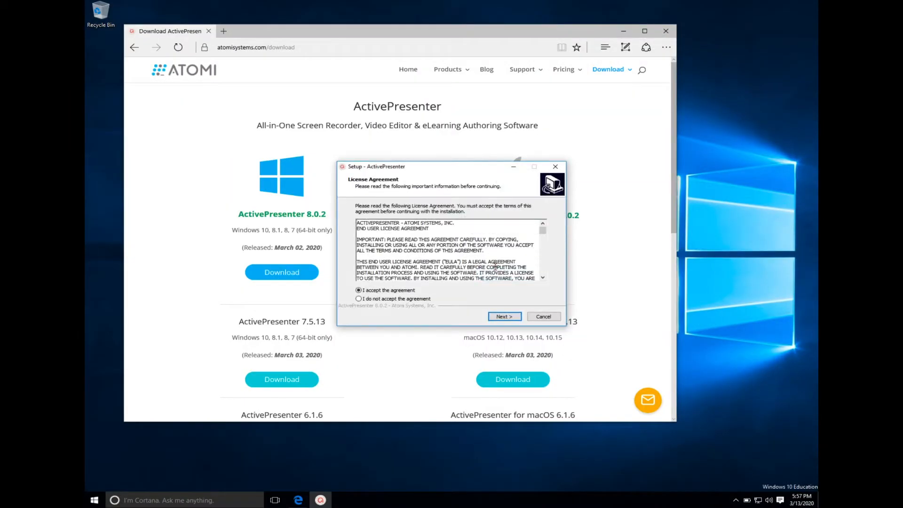
{"action": "left_click", "coordinate": [500, 318]}
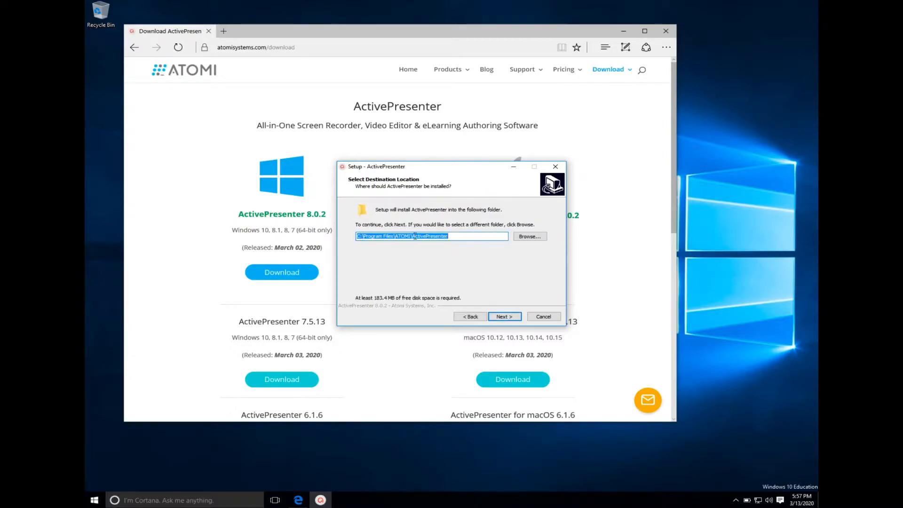
{"action": "left_click", "coordinate": [508, 321]}
{"action": "left_click", "coordinate": [504, 317]}
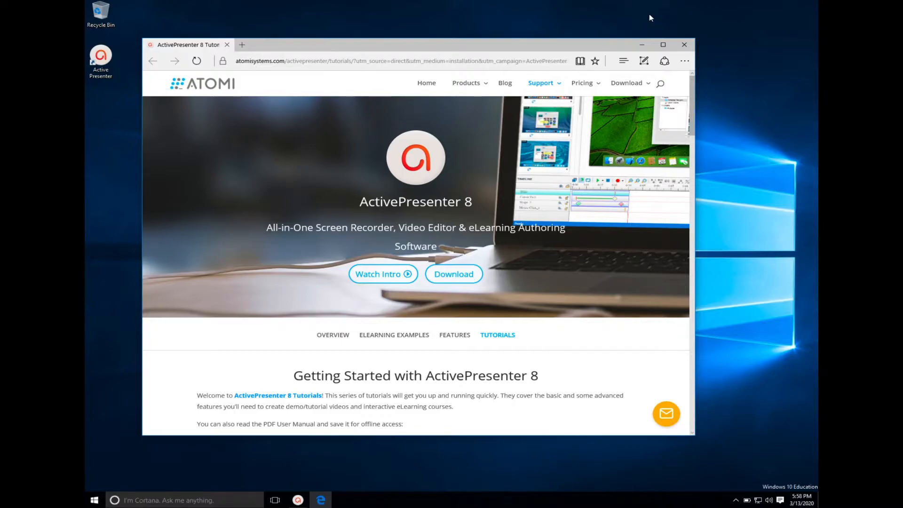
{"action": "left_click", "coordinate": [685, 48]}
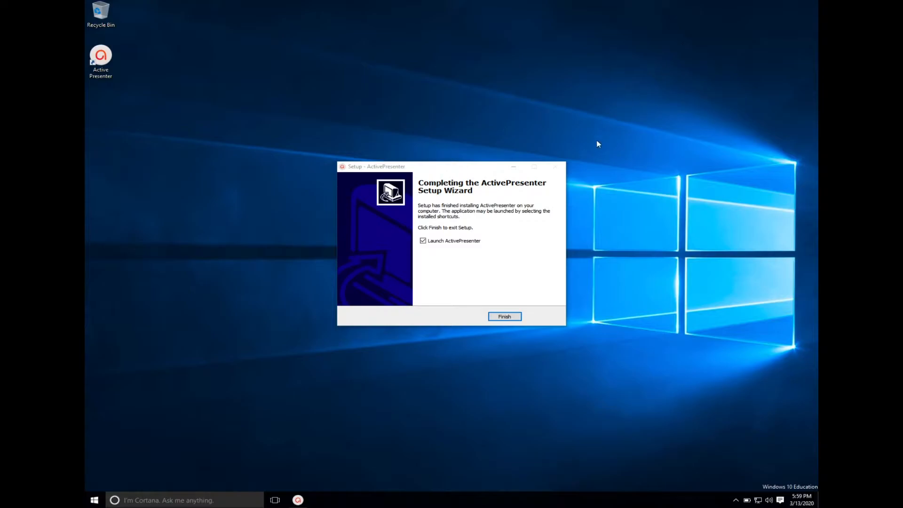
- Launch ActivePresenter and keep the Light theme after previewing Dark
{"action": "left_click", "coordinate": [493, 316]}
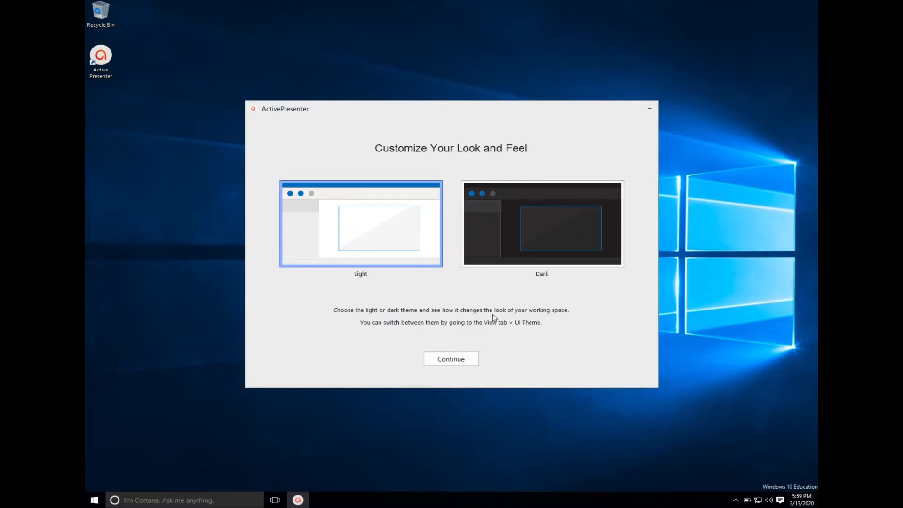
{"action": "left_click", "coordinate": [501, 228]}
{"action": "left_click", "coordinate": [433, 223]}
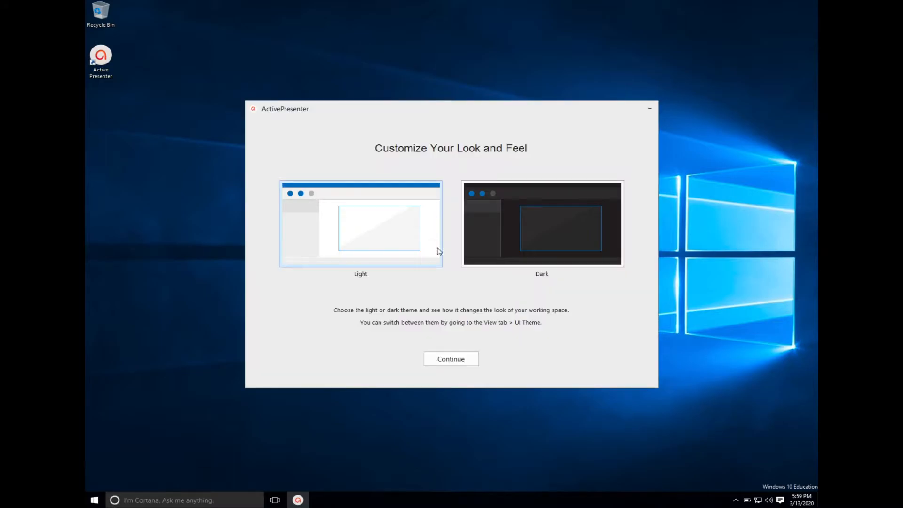
{"action": "left_click", "coordinate": [455, 359]}
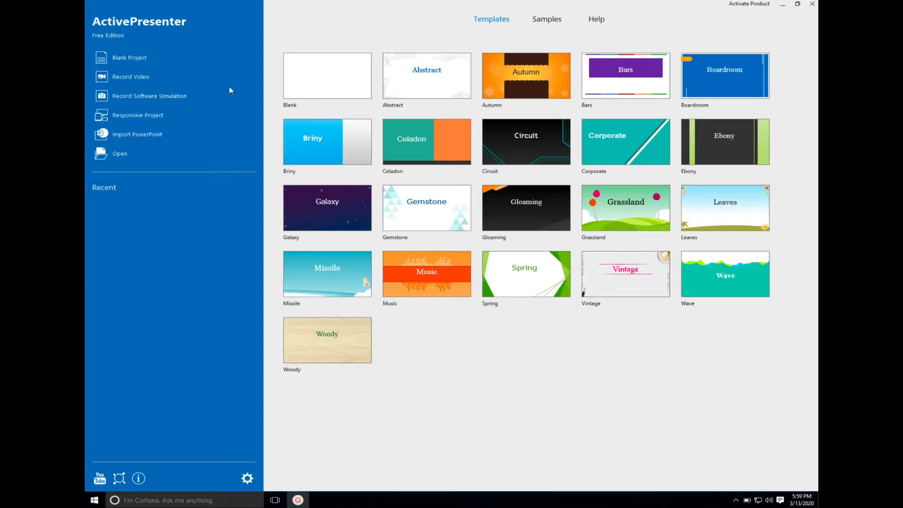
- Start a Record Video project, try a custom area, then choose Full Screen capture
{"action": "left_click", "coordinate": [150, 77]}
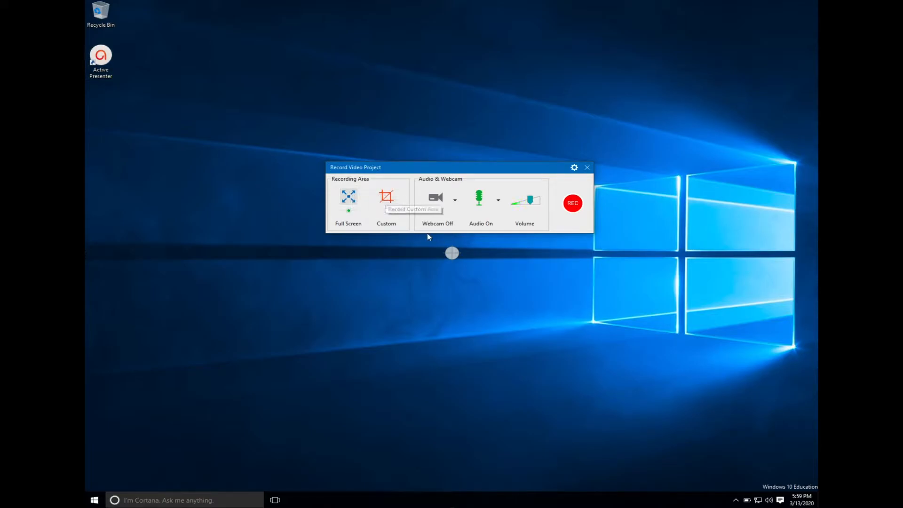
{"action": "left_click", "coordinate": [397, 204]}
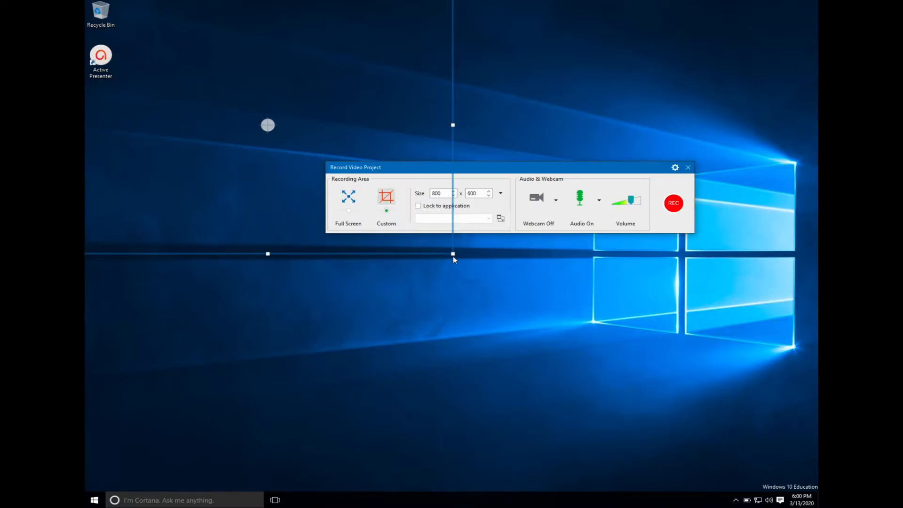
{"action": "left_click_drag", "start_coordinate": [453, 255], "coordinate": [490, 305]}
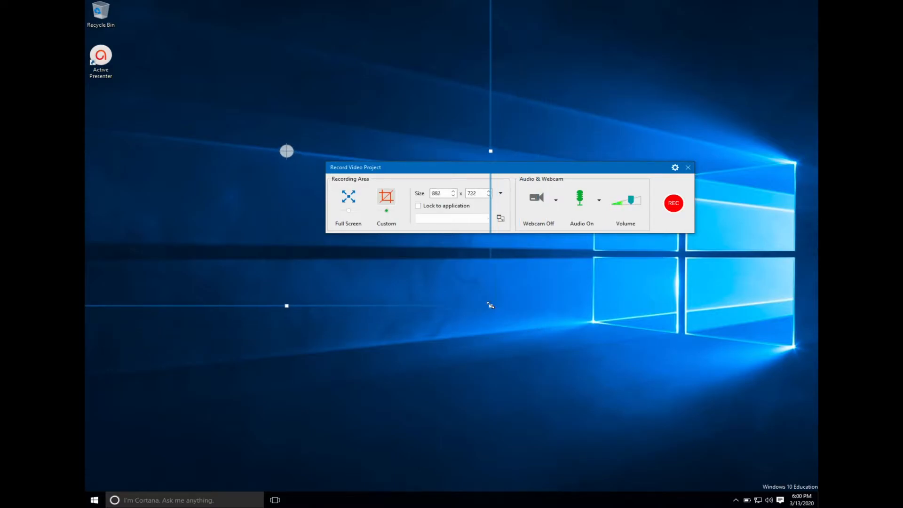
{"action": "left_click", "coordinate": [356, 201]}
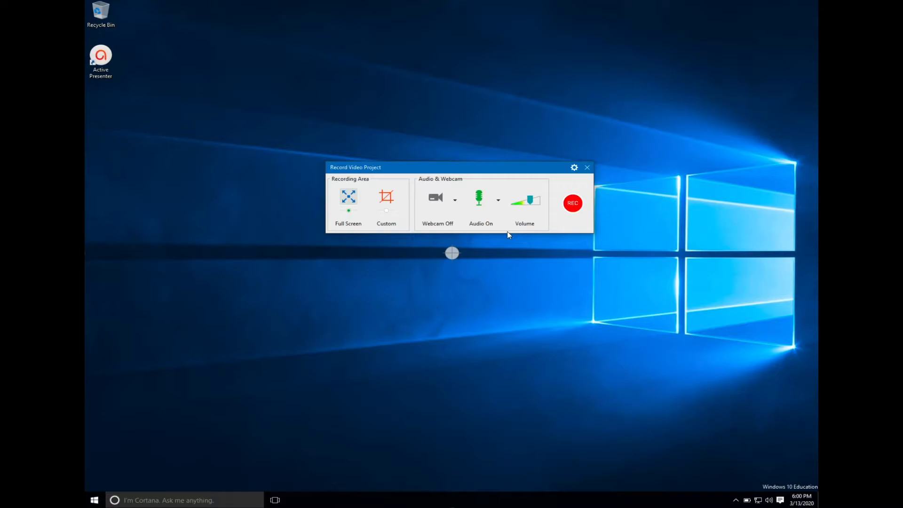
- Keep the current audio devices, record the full screen, then stop the capture
{"action": "left_click", "coordinate": [498, 205]}
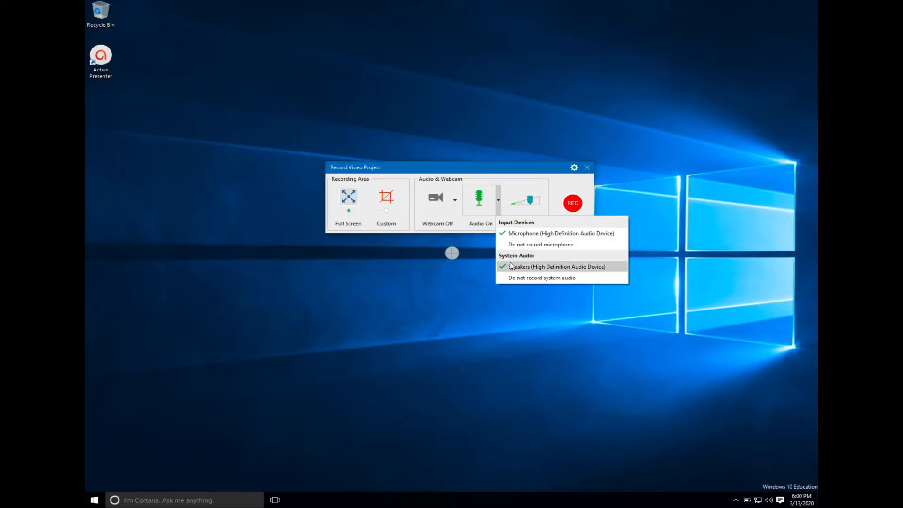
{"action": "left_click", "coordinate": [505, 209]}
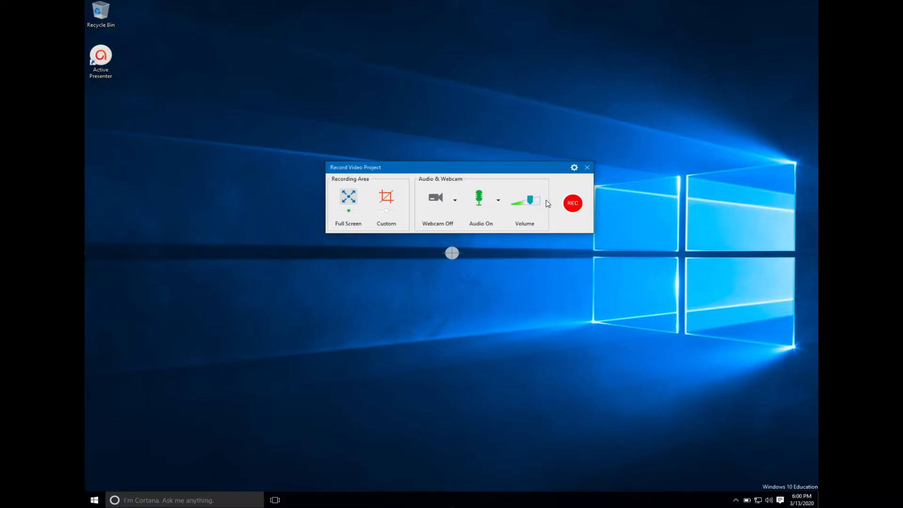
{"action": "left_click", "coordinate": [571, 207]}
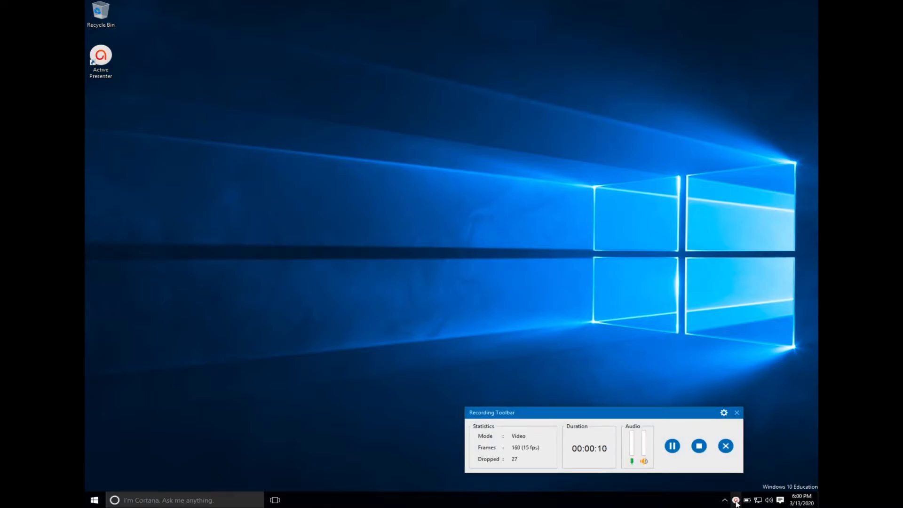
{"action": "left_click", "coordinate": [698, 446]}
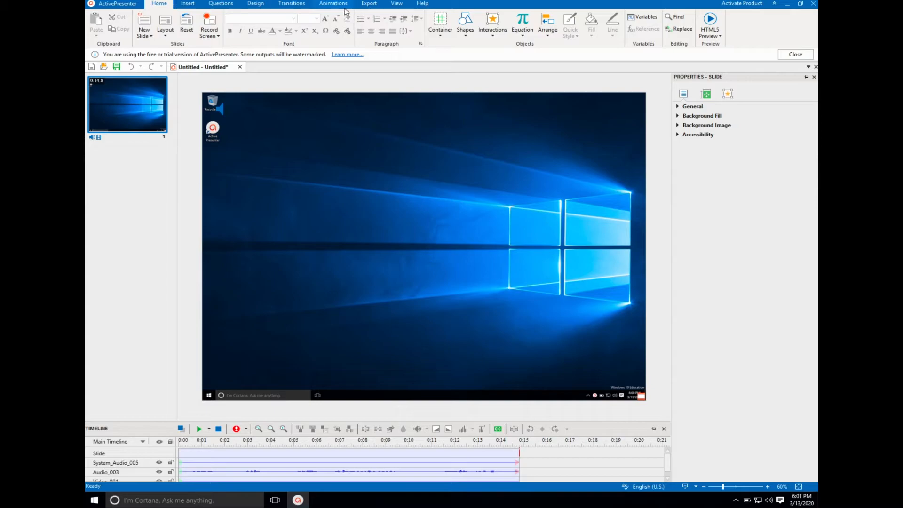
- Show the Export ribbon choices for the loaded recording project
{"action": "left_click", "coordinate": [367, 7]}
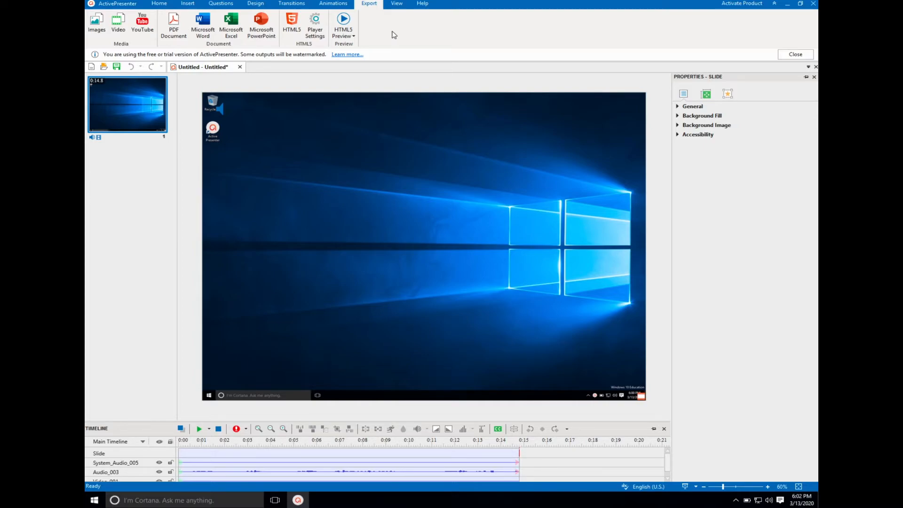
- Choose YouTube export and sign in with the Google account email and password
{"action": "left_click", "coordinate": [146, 29]}
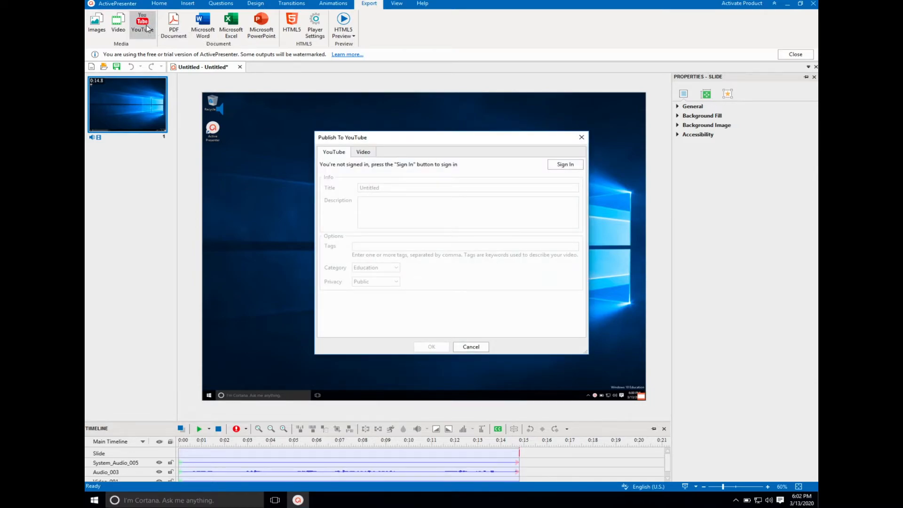
{"action": "left_click", "coordinate": [554, 165]}
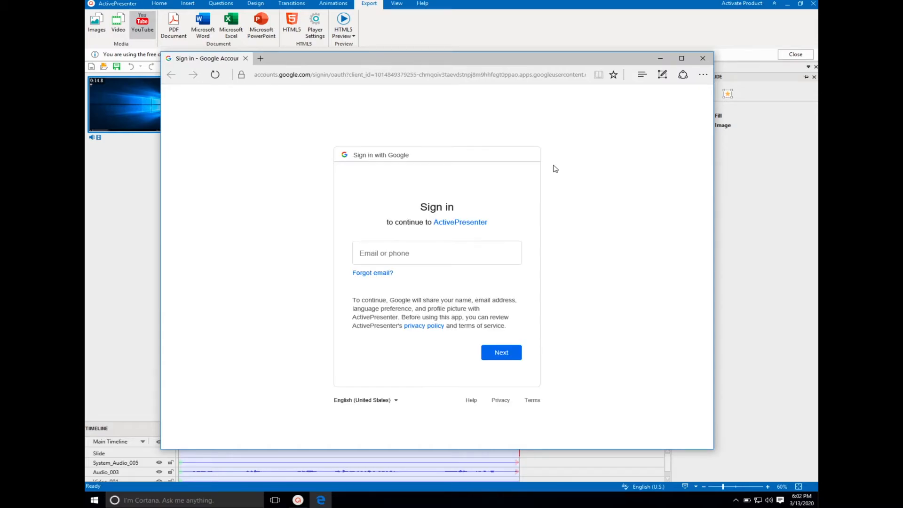
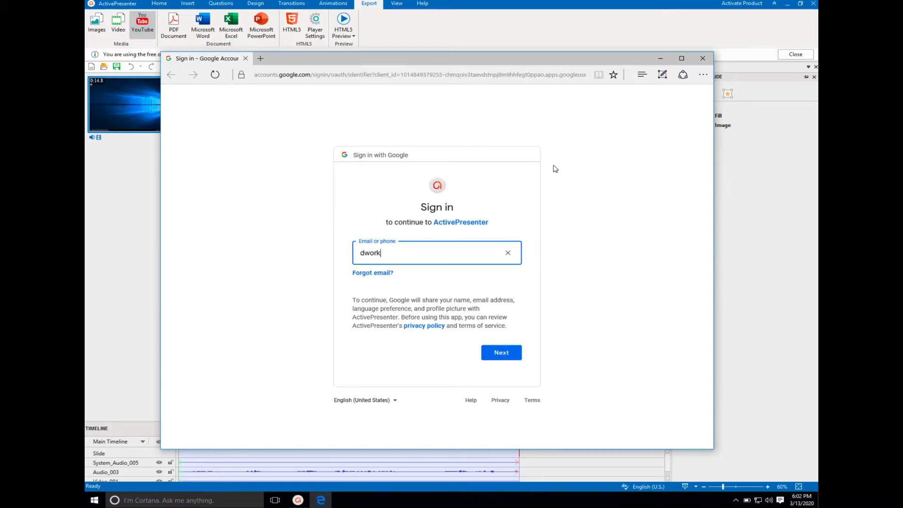
{"action": "key", "text": "Return"}
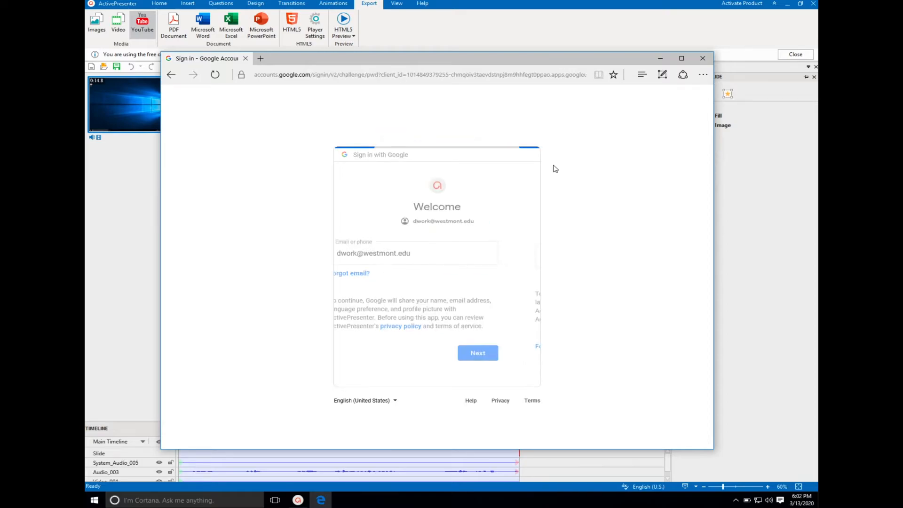
{"action": "type", "text": "••••••••••••"}
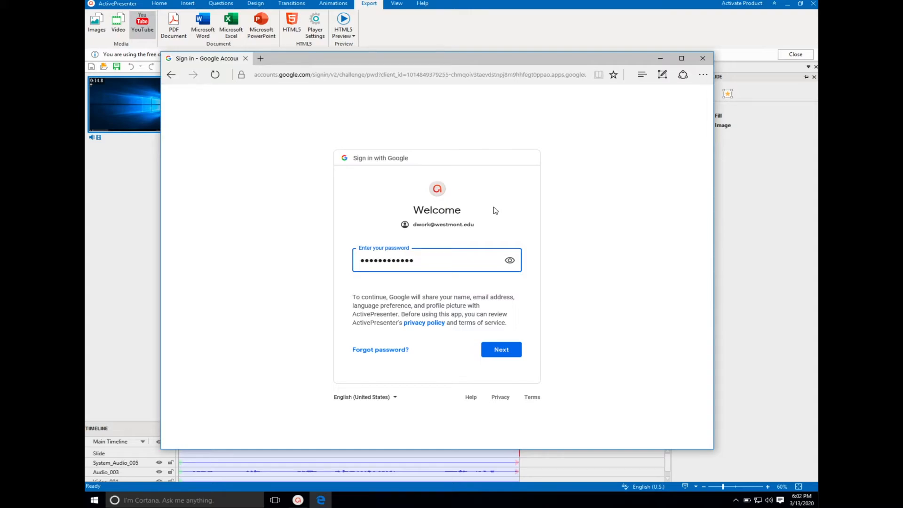
{"action": "key", "text": "Return"}
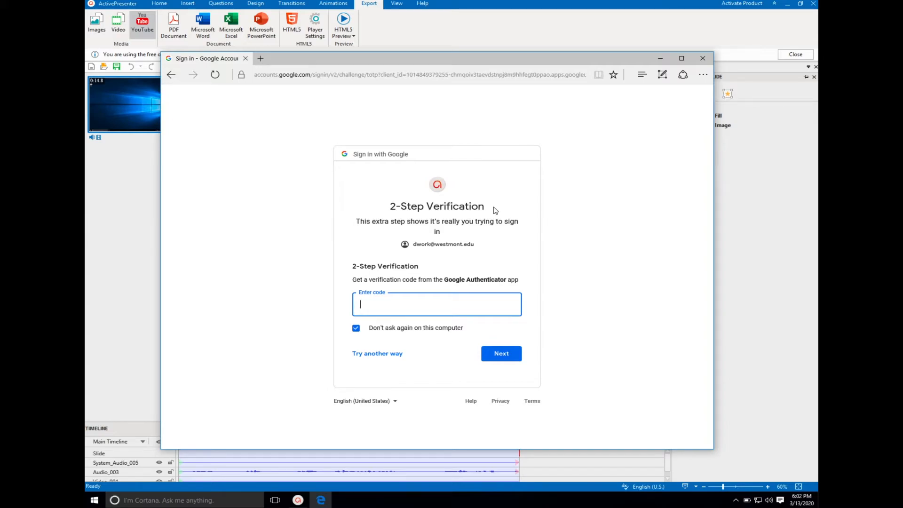
- Enter the 2-step verification code, allow ActivePresenter YouTube access, and close Edge
{"action": "left_click", "coordinate": [505, 356]}
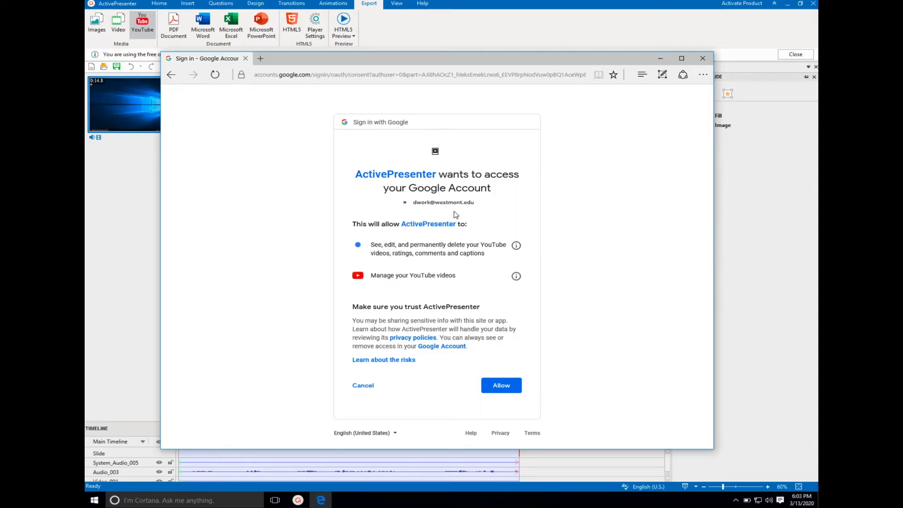
{"action": "left_click", "coordinate": [490, 382]}
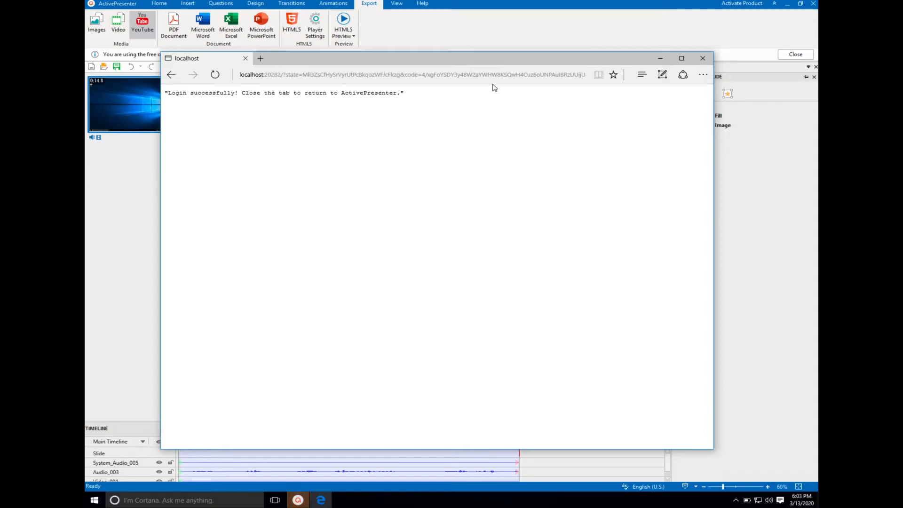
{"action": "left_click", "coordinate": [699, 60]}
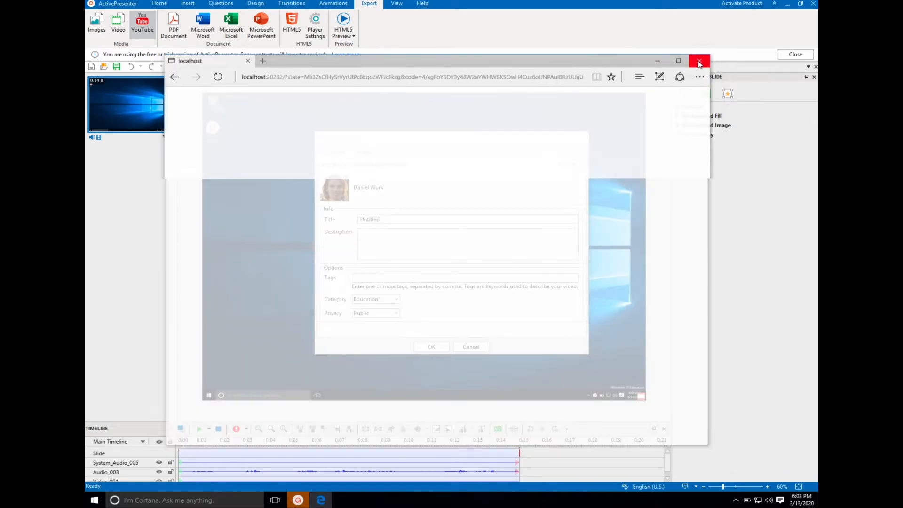
- Replace the 'Untitled' video title with 'Active Presenter Tutorial'
{"action": "left_click", "coordinate": [518, 141]}
{"action": "left_click", "coordinate": [410, 238]}
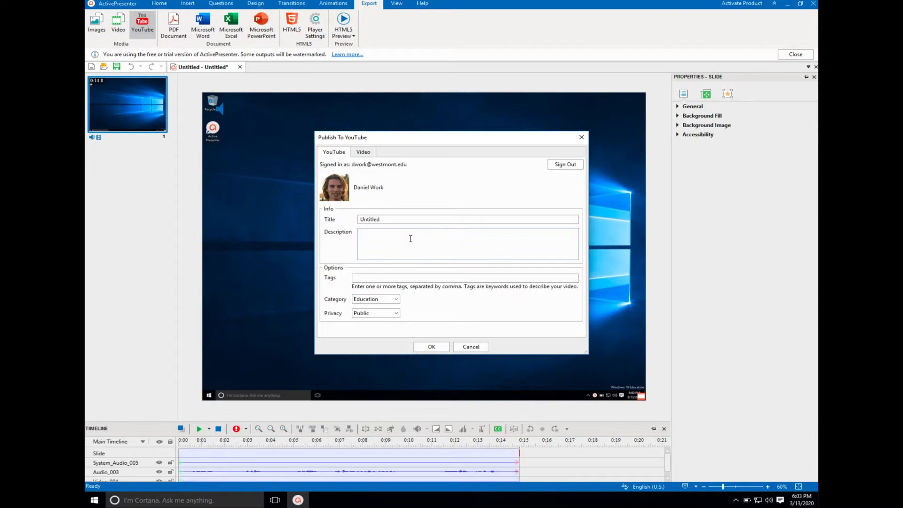
{"action": "left_click_drag", "start_coordinate": [388, 219], "coordinate": [342, 218]}
{"action": "type", "text": "Active Presenter Tutorial"}
{"action": "left_click", "coordinate": [391, 249]}
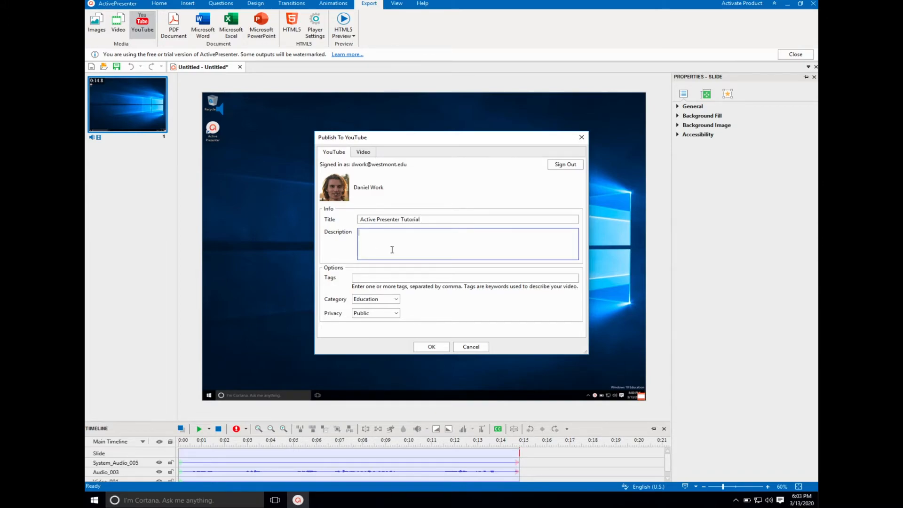
- Keep Education as the category and set the privacy to Unlisted
{"action": "left_click", "coordinate": [383, 301]}
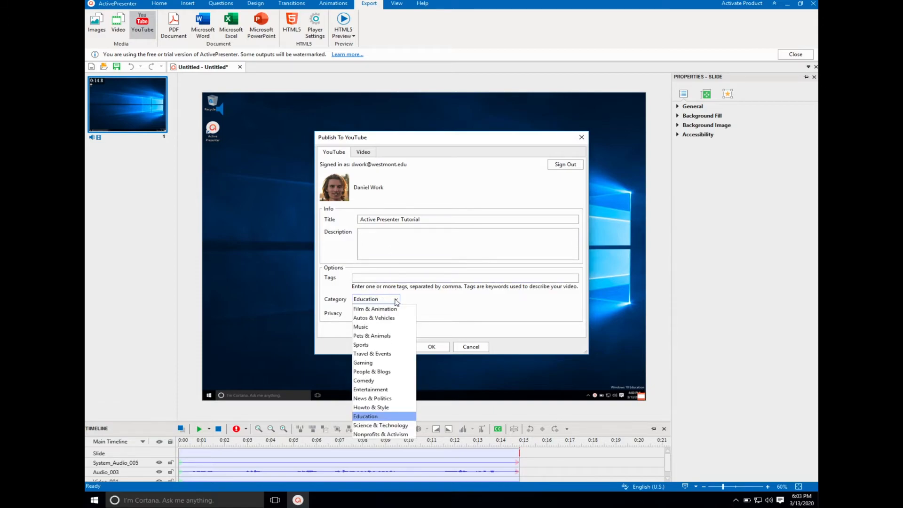
{"action": "left_click", "coordinate": [396, 301]}
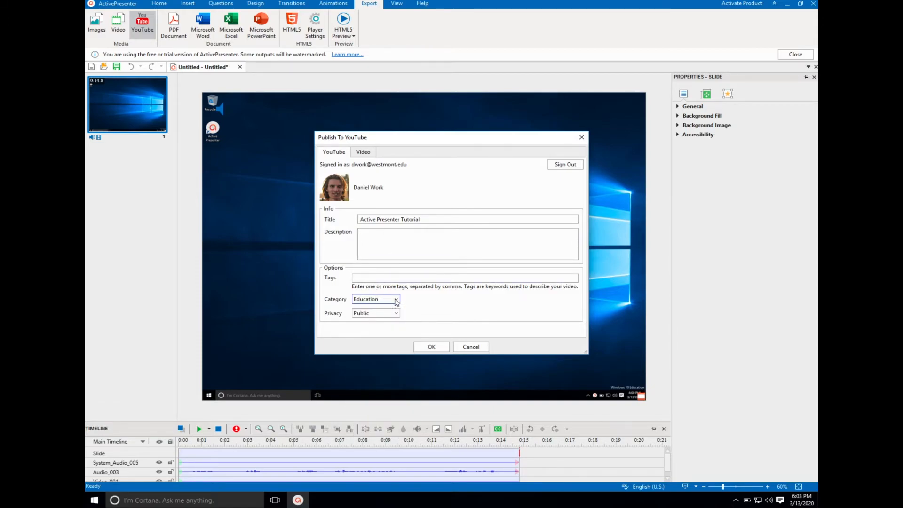
{"action": "left_click", "coordinate": [396, 314]}
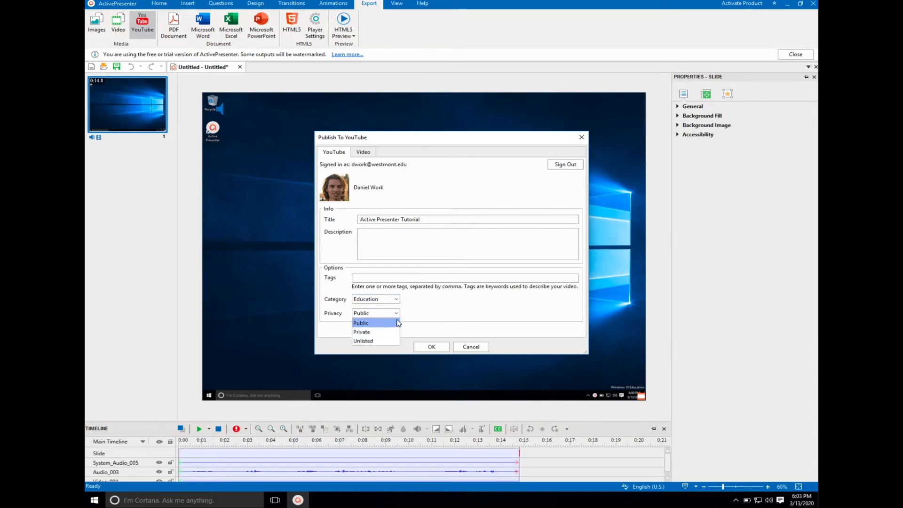
{"action": "left_click", "coordinate": [374, 341]}
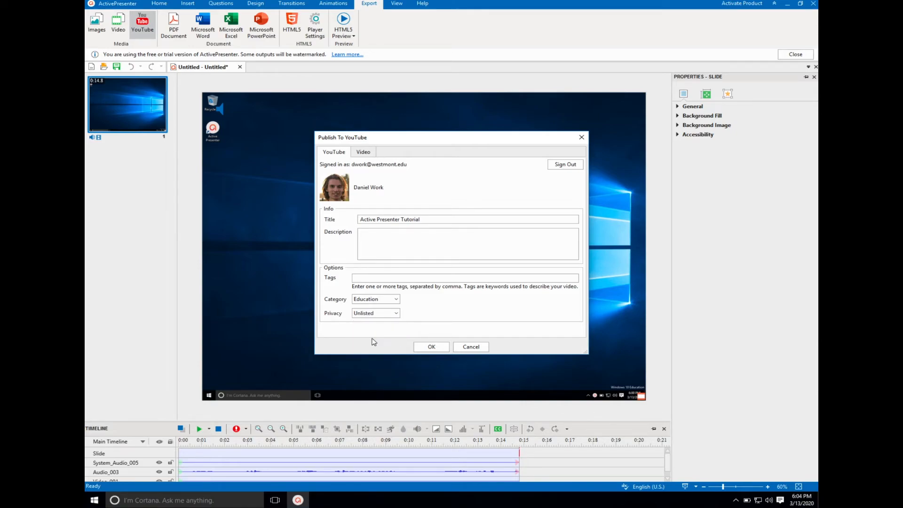
- Confirm MP4 as the video output format and start the export
{"action": "left_click", "coordinate": [365, 152]}
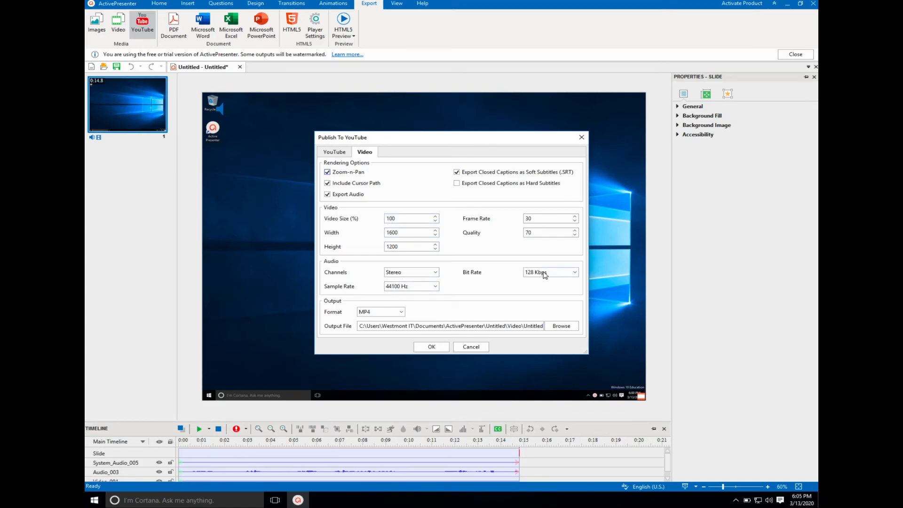
{"action": "left_click", "coordinate": [402, 313]}
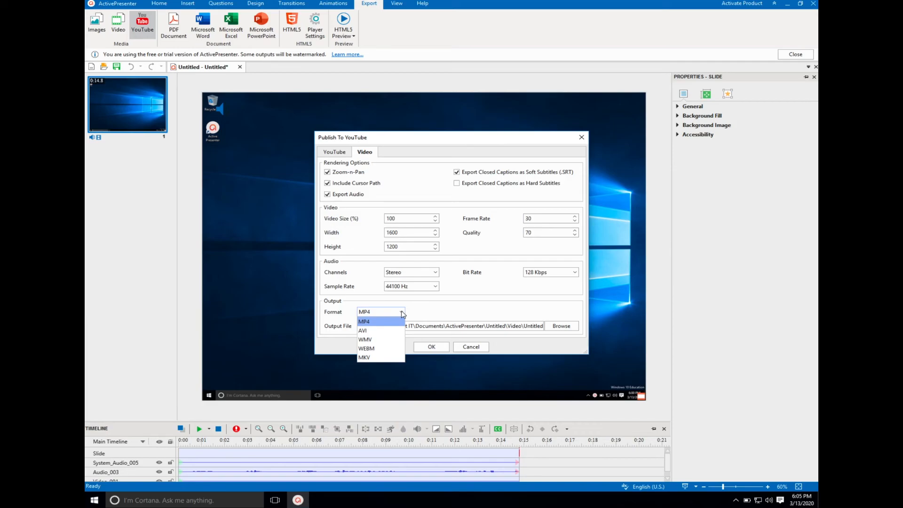
{"action": "left_click", "coordinate": [403, 313]}
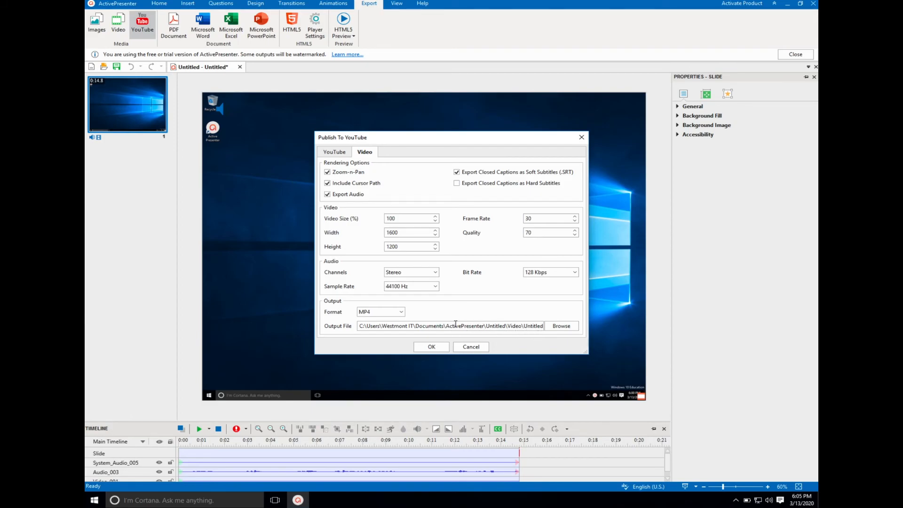
{"action": "left_click", "coordinate": [438, 347]}
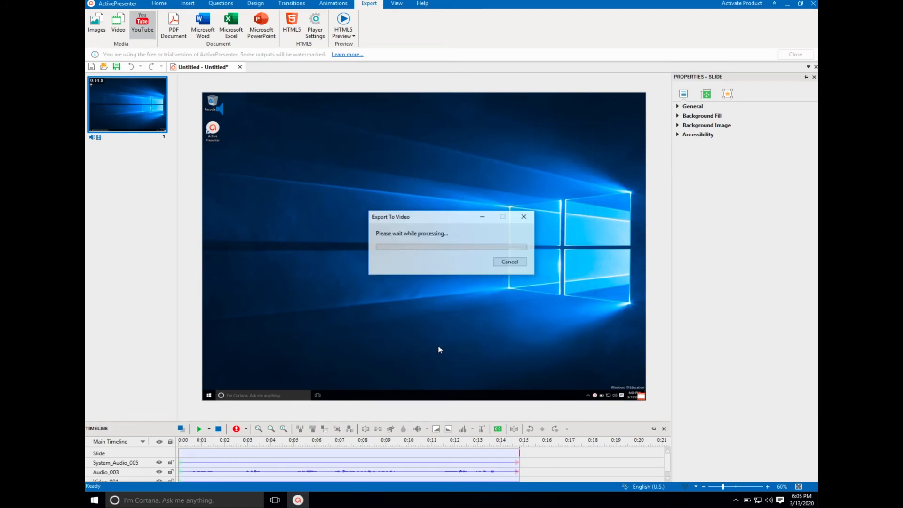